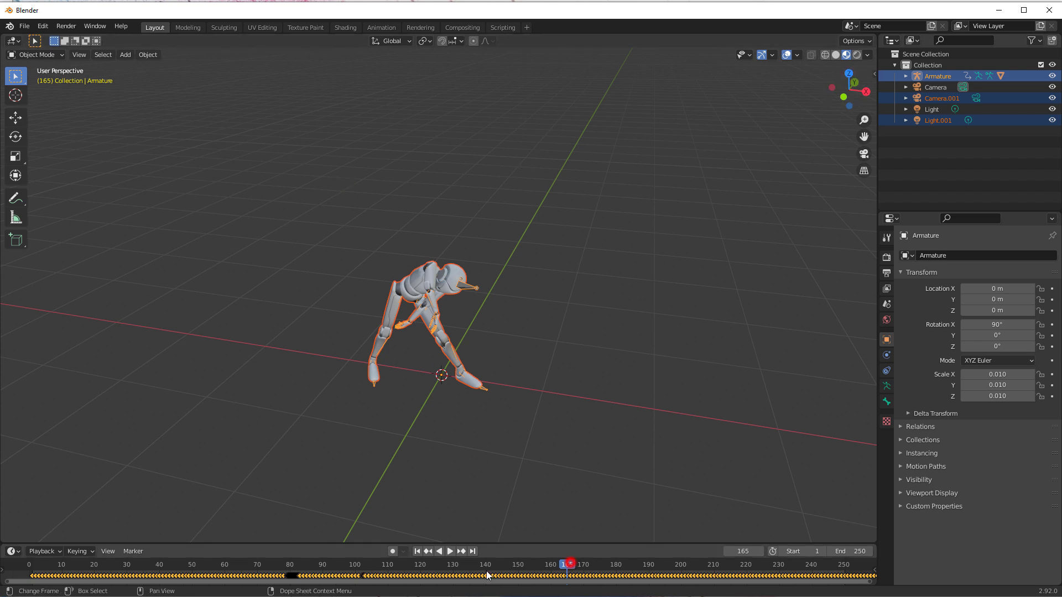
Create a Mixamo control rig for the armature at frame 14 with Apply Animation and IK Legs enabled and IK Arms disabled.
drag(566, 564, 75, 565)
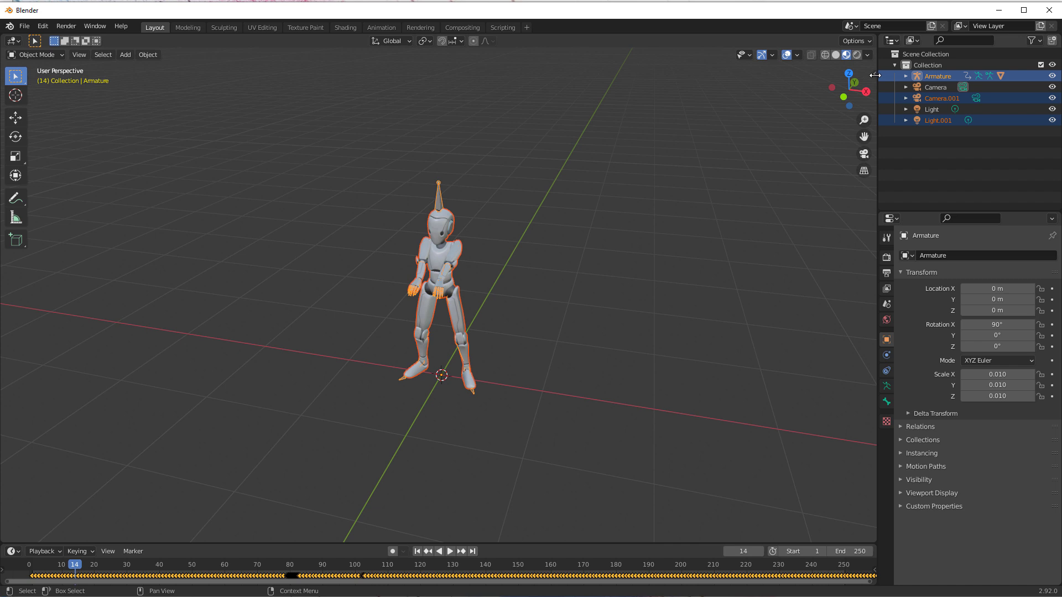
key(n)
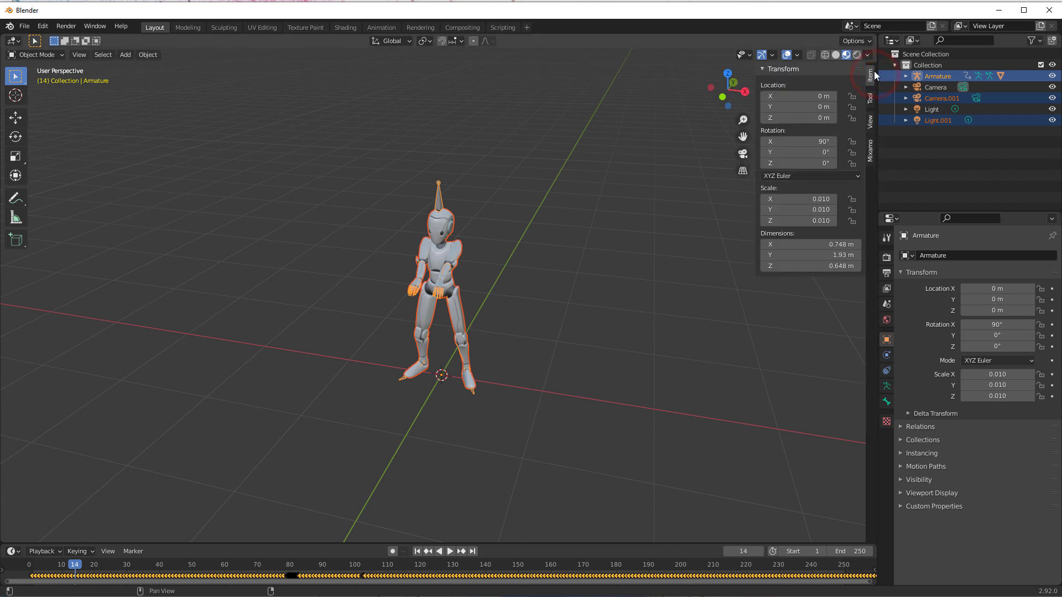
click(870, 155)
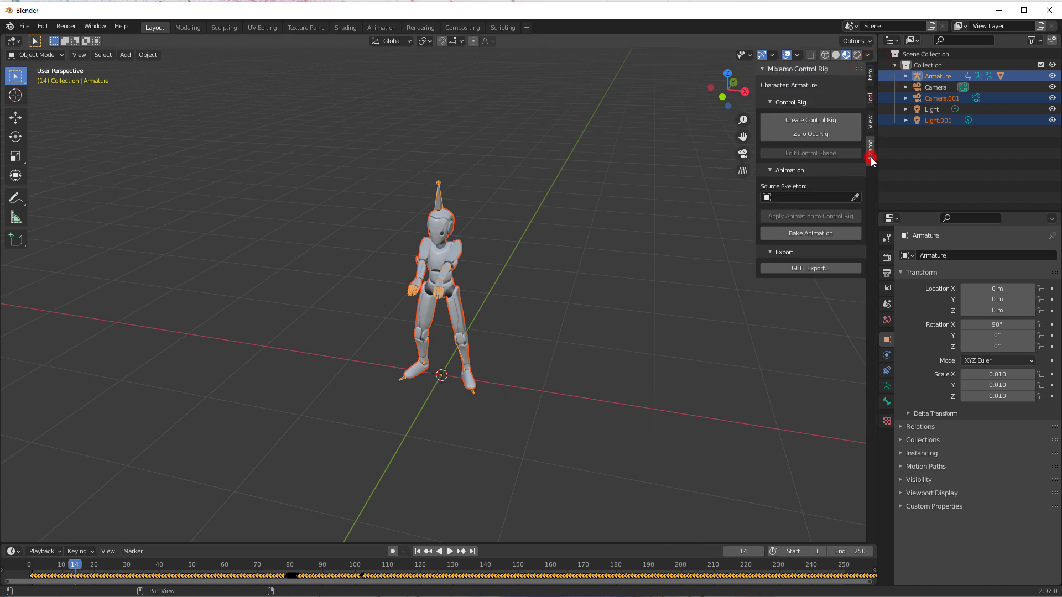
click(831, 119)
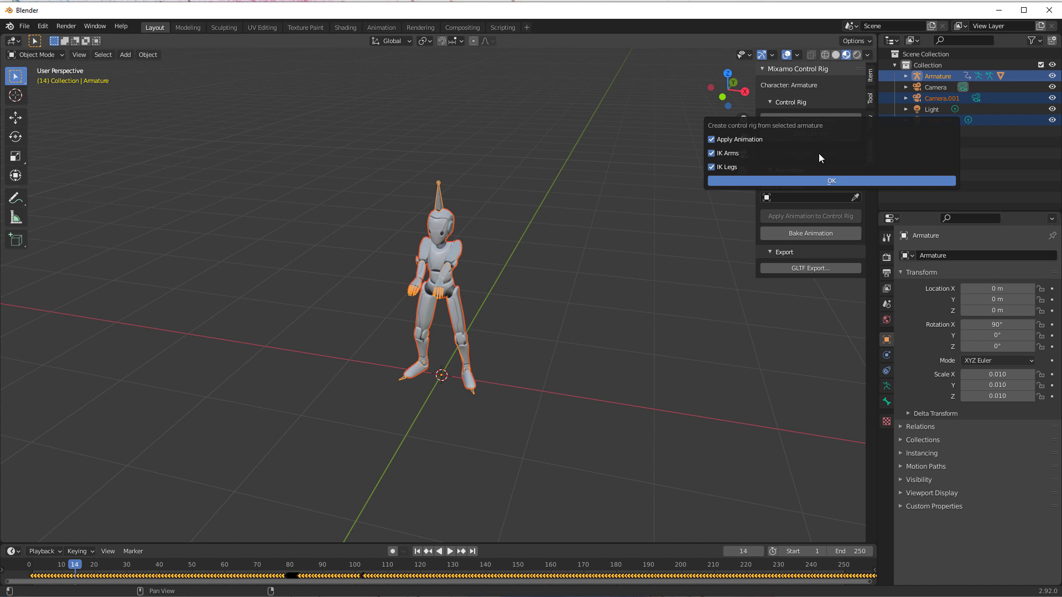
click(711, 154)
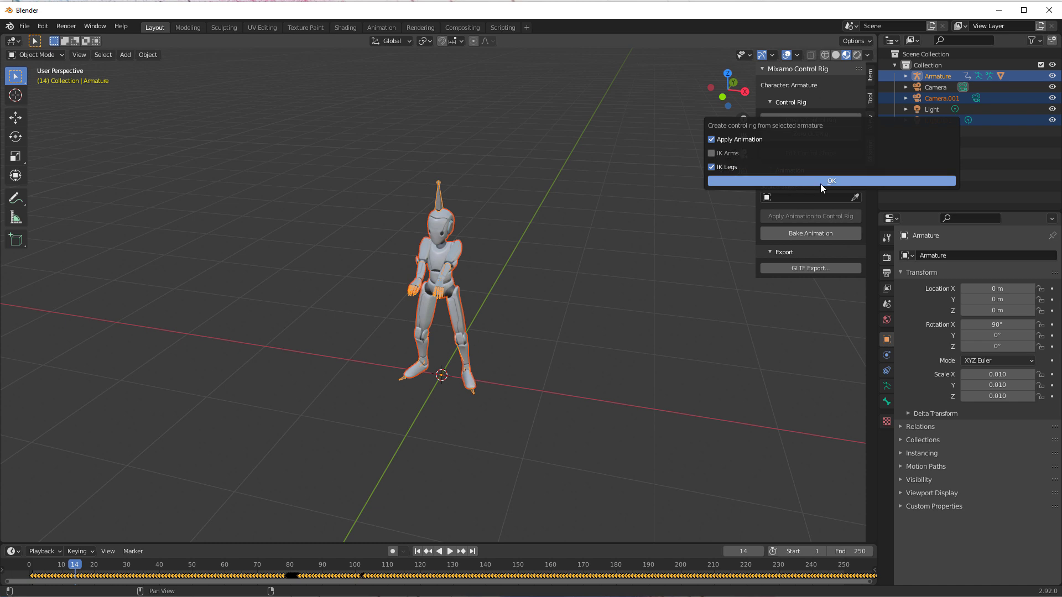
click(835, 181)
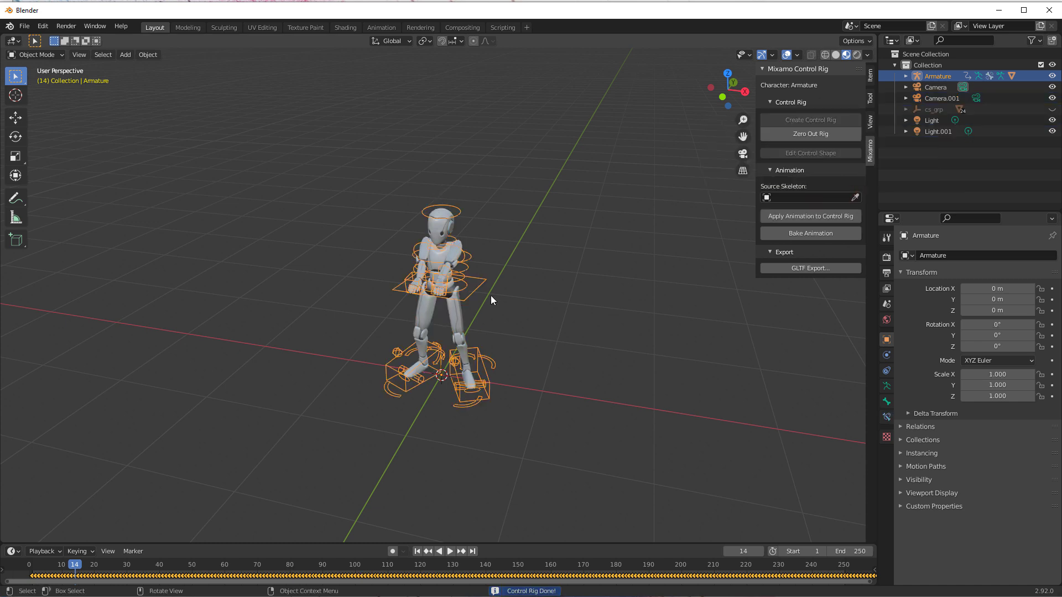
Play the animation on the new control rig from another viewing angle and stop playback.
middle_drag(474, 310, 548, 303)
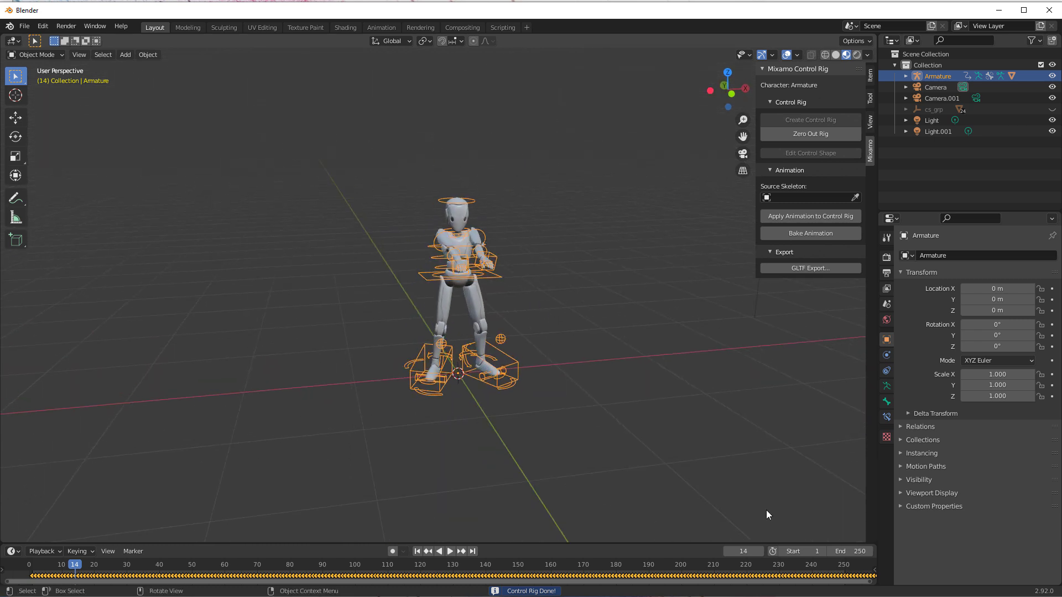
click(450, 551)
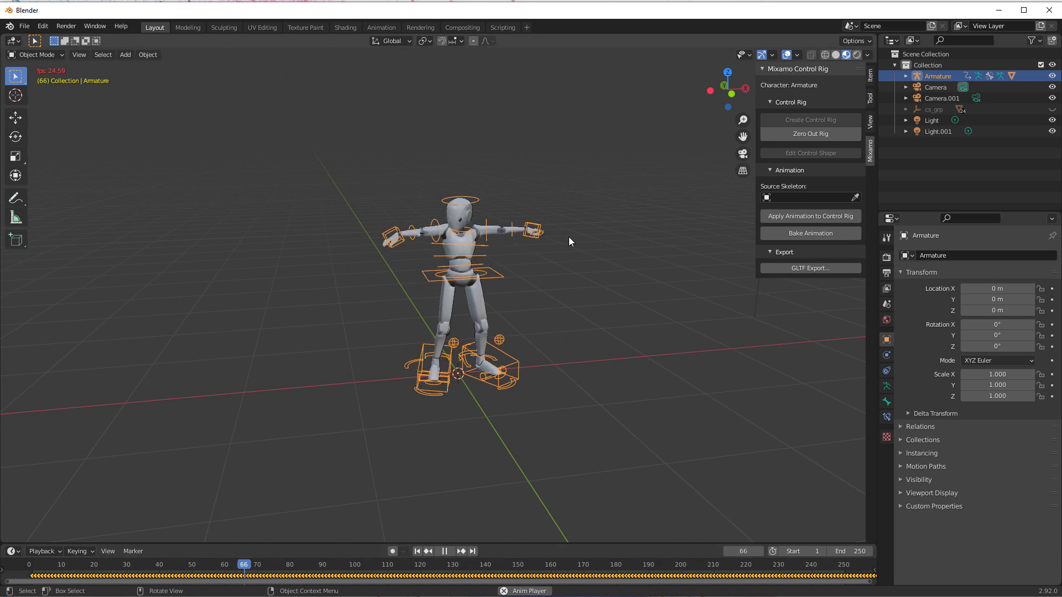
click(445, 551)
click(513, 347)
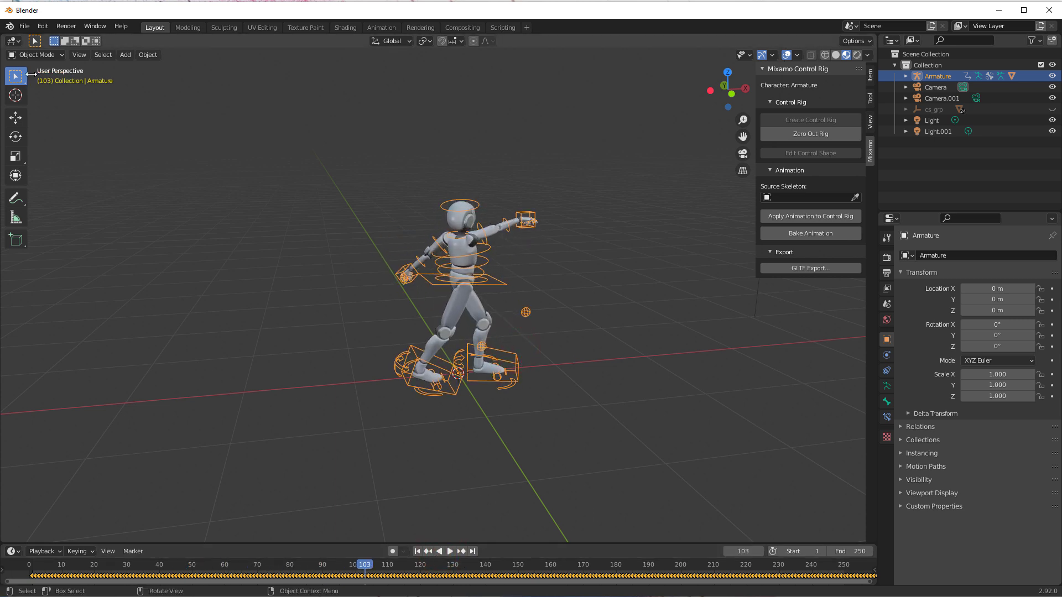
Switch the armature from Object Mode to Pose Mode.
click(37, 52)
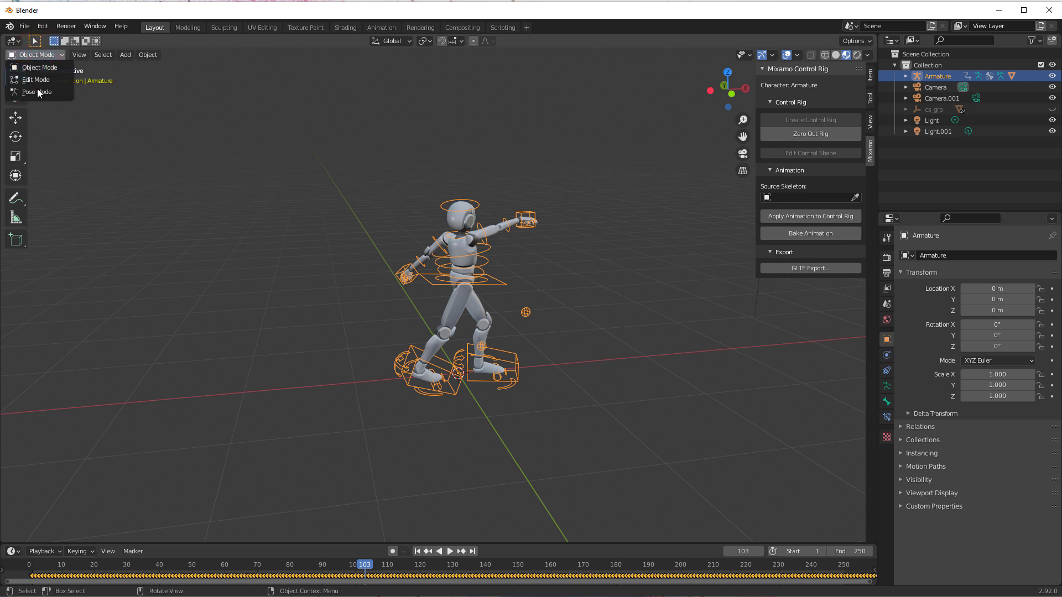
click(37, 92)
click(42, 551)
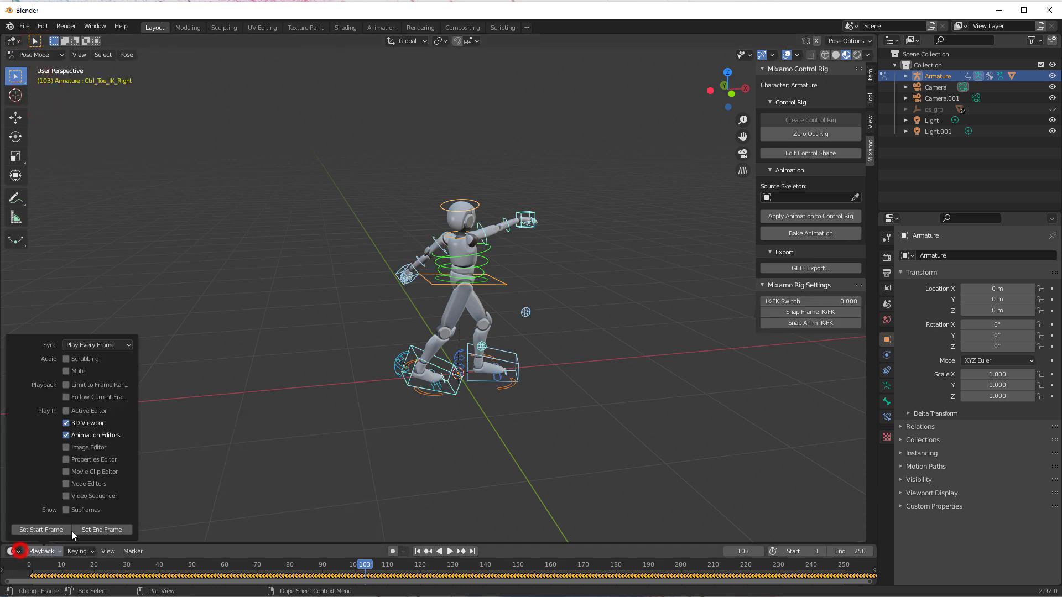
click(11, 551)
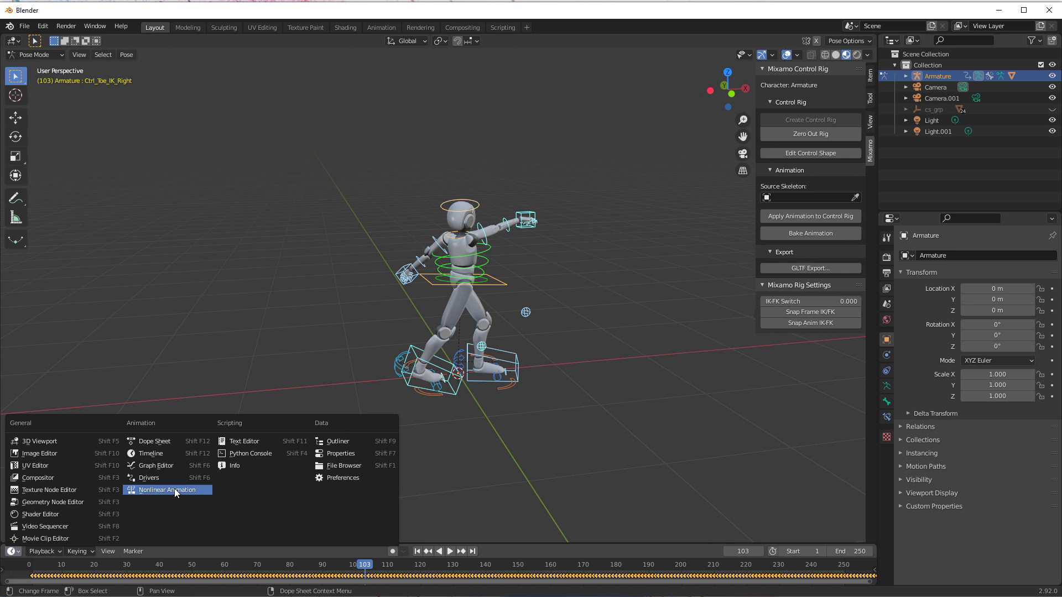
Select the hips control and lower it with the Move tool at frame 103 so the knees bend.
click(573, 362)
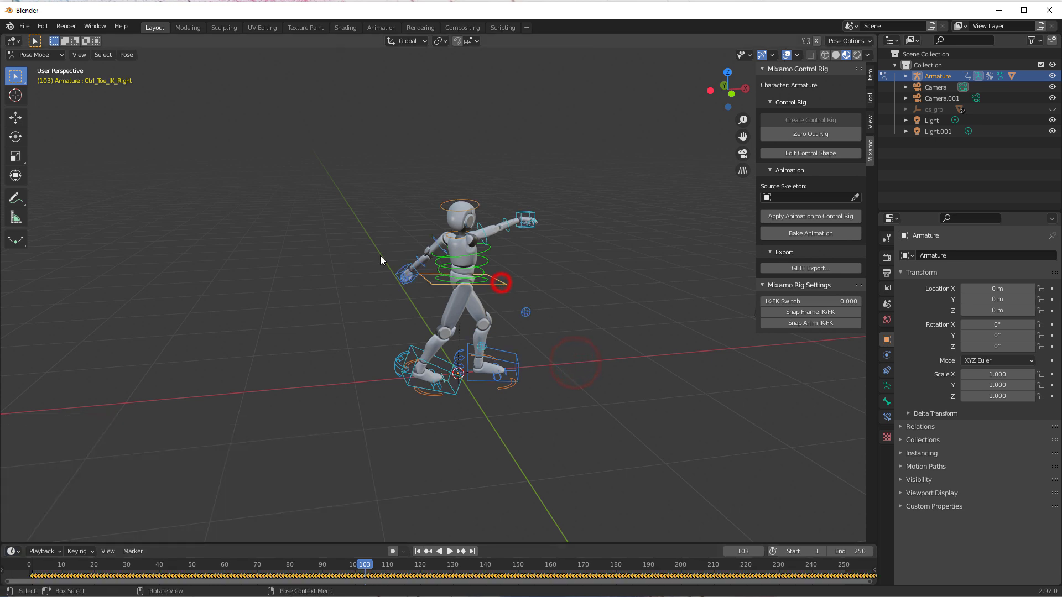
click(18, 122)
mouse_move(459, 234)
mouse_down()
mouse_move(462, 251)
mouse_move(461, 236)
mouse_up()
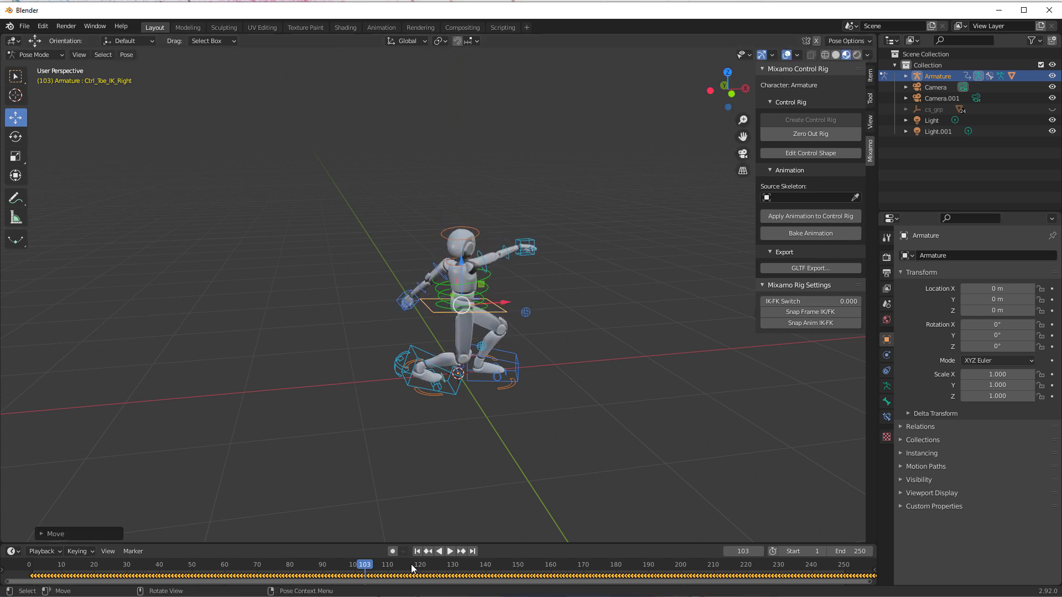
Play and scrub through the dance animation to examine how the control rig follows it.
key(space)
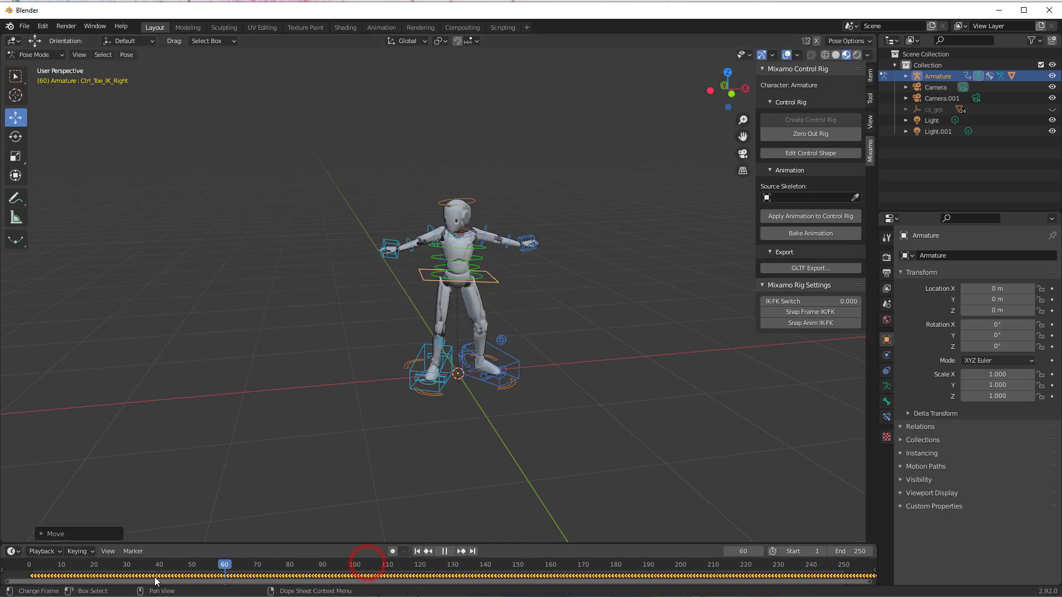
key(space)
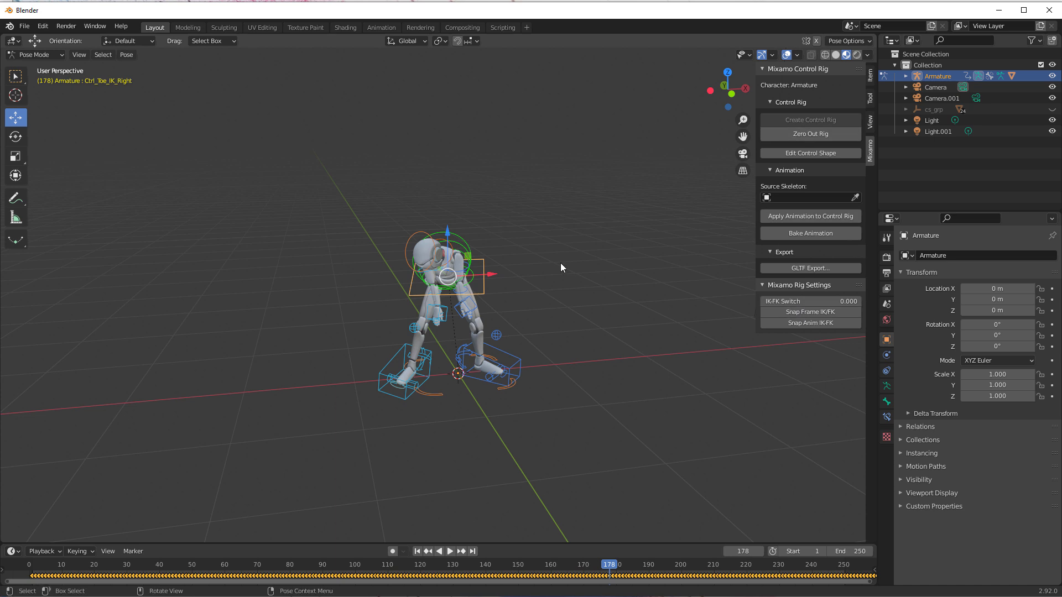
key(space)
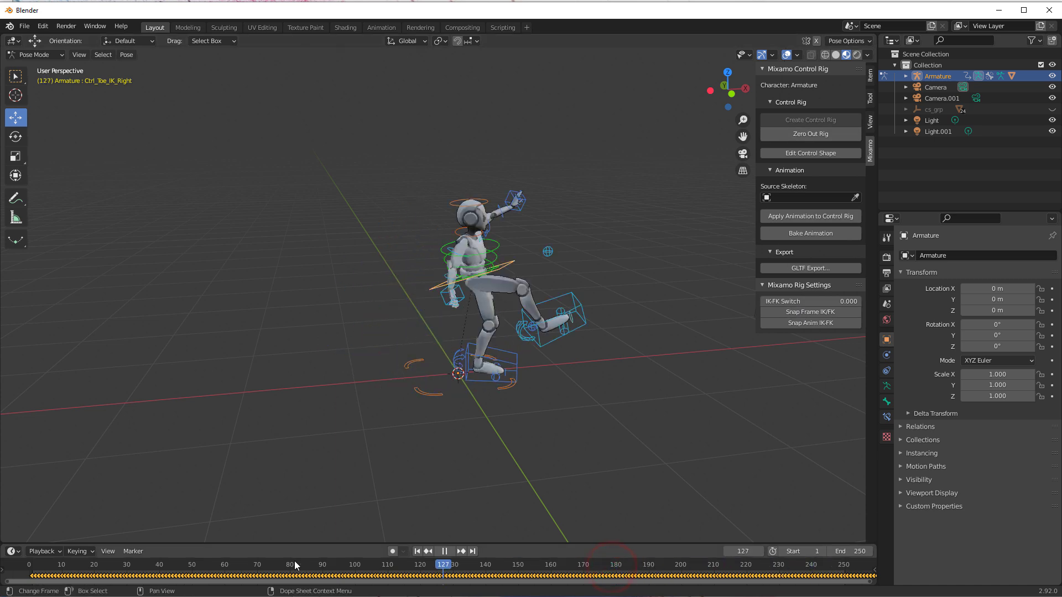
key(space)
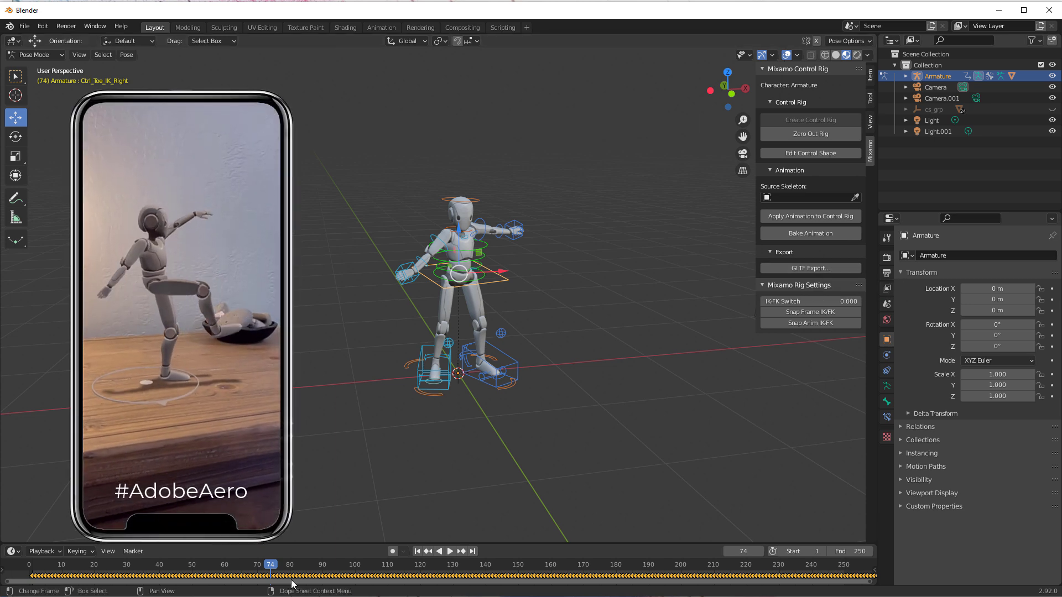
drag(278, 570, 584, 567)
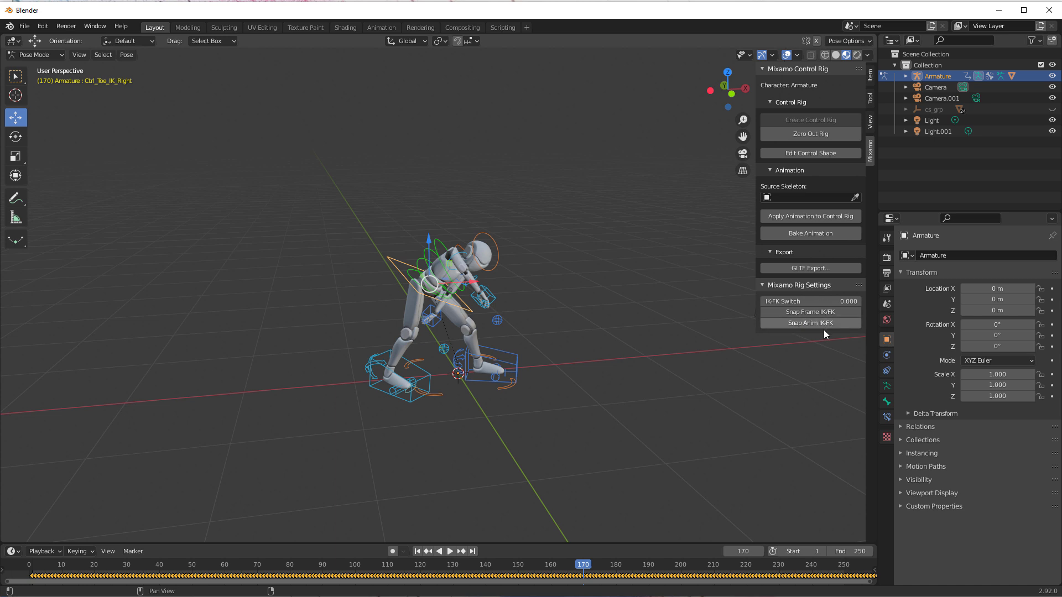
drag(582, 566, 609, 563)
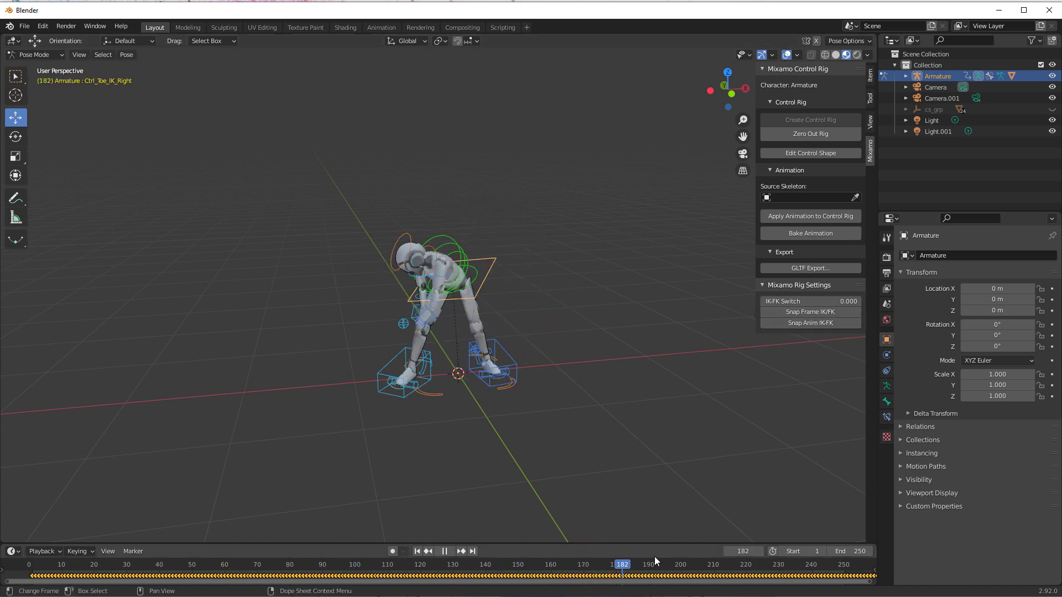
key(space)
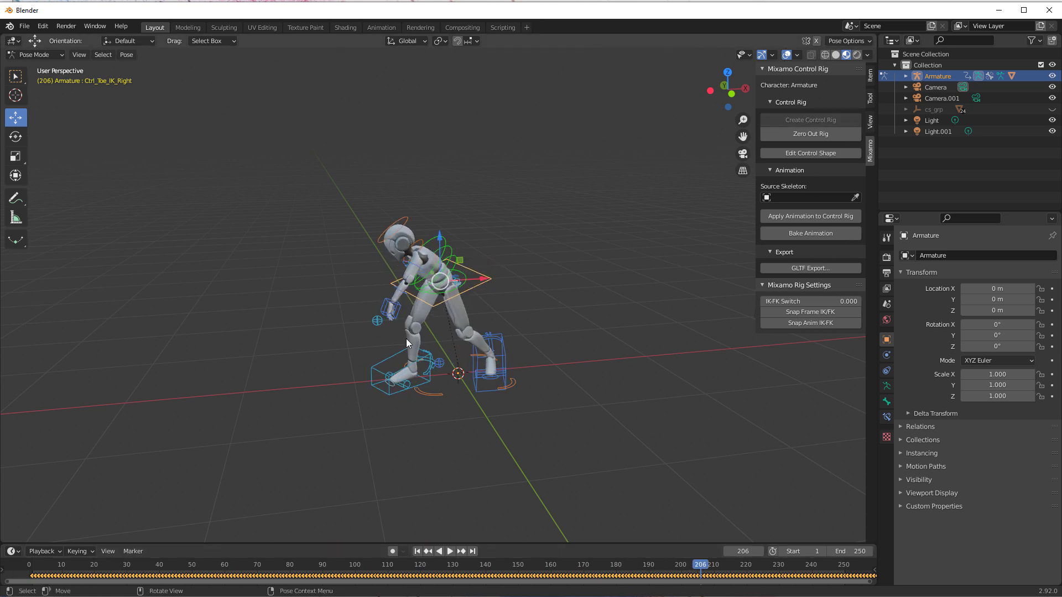
click(684, 565)
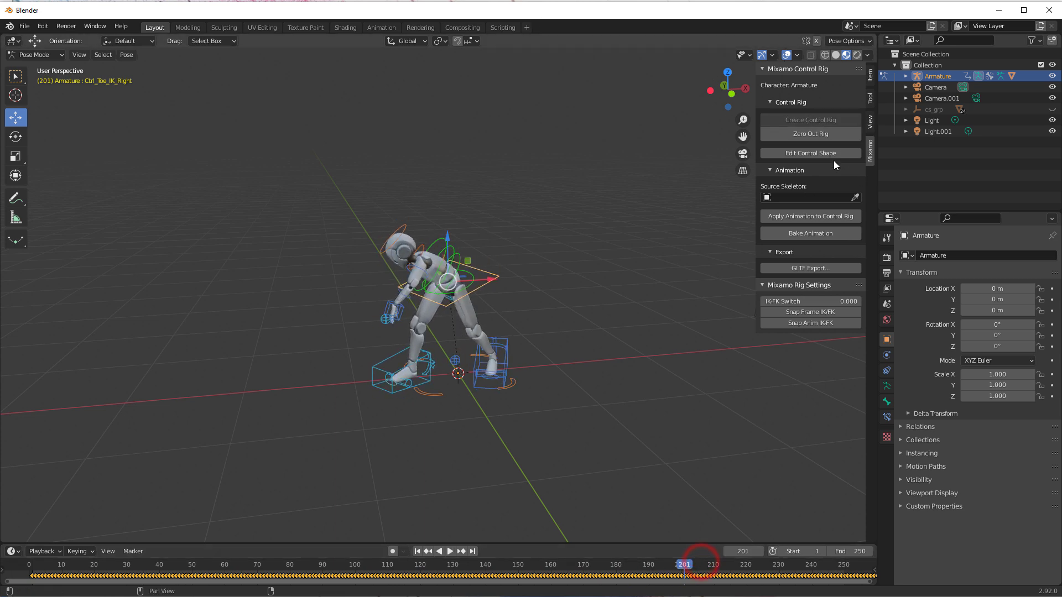
Zero out the rig at frame 0 and select the left hand FK control.
drag(680, 562, 29, 566)
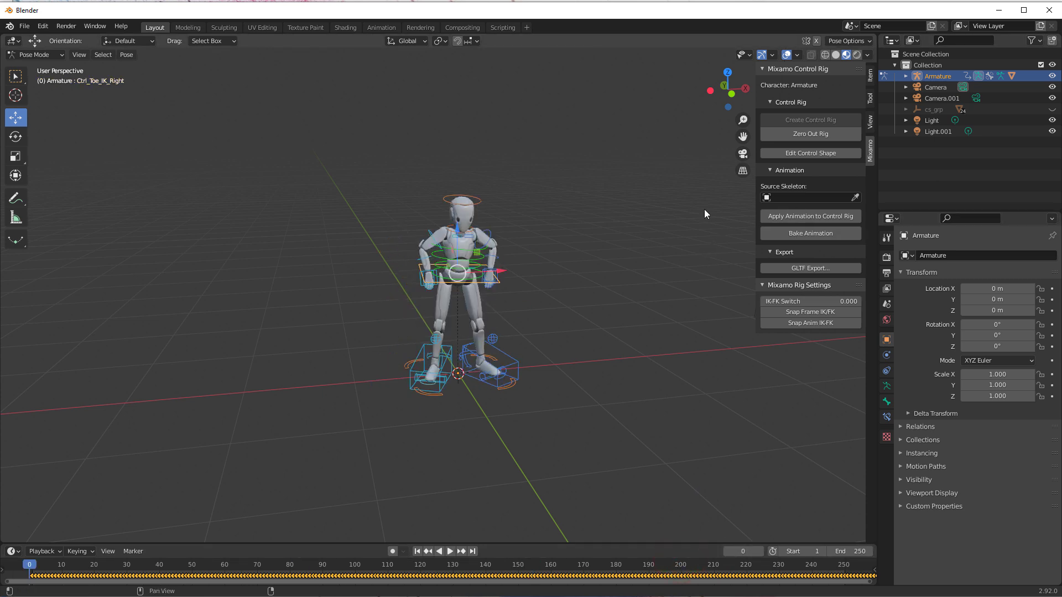
click(805, 133)
click(563, 312)
middle_drag(550, 307, 532, 293)
scroll(516, 285, up, 2)
scroll(515, 288, up, 1)
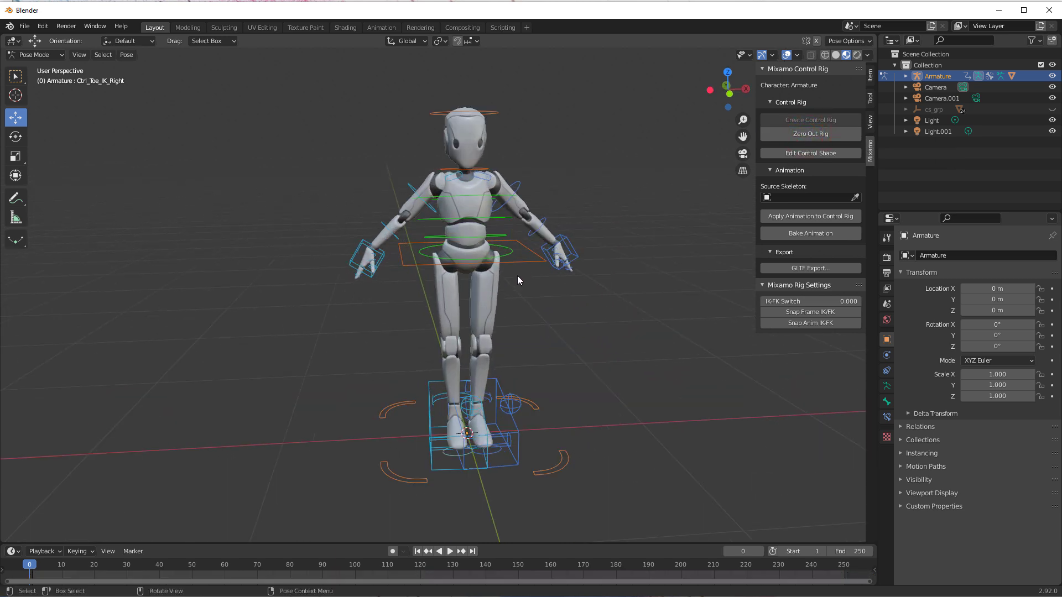
click(570, 244)
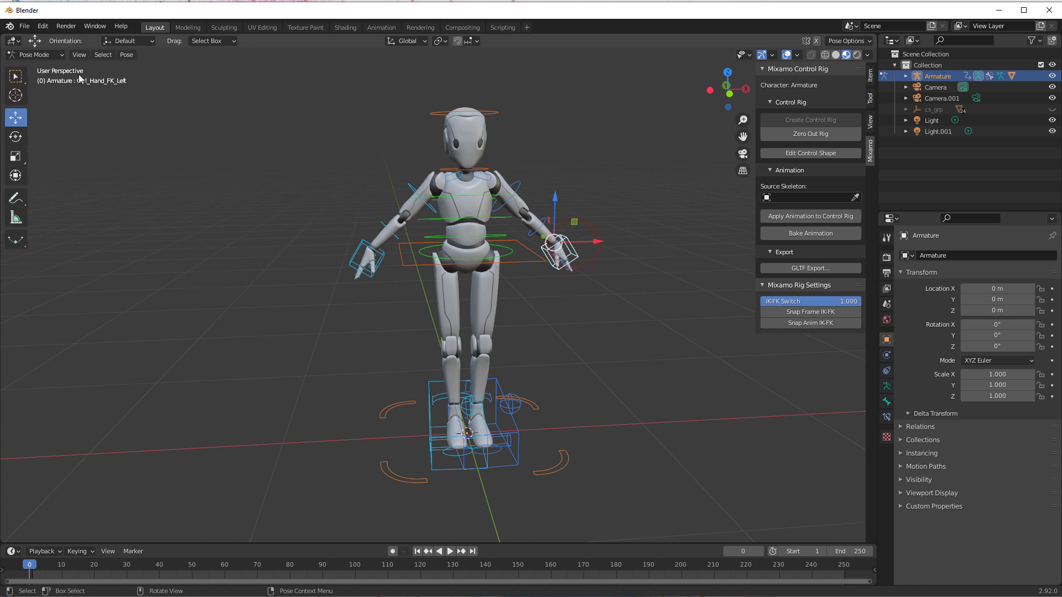
Import the FBX file "Waving (1).fbx" from the Downloads folder with the default import options.
click(25, 26)
mouse_move(59, 176)
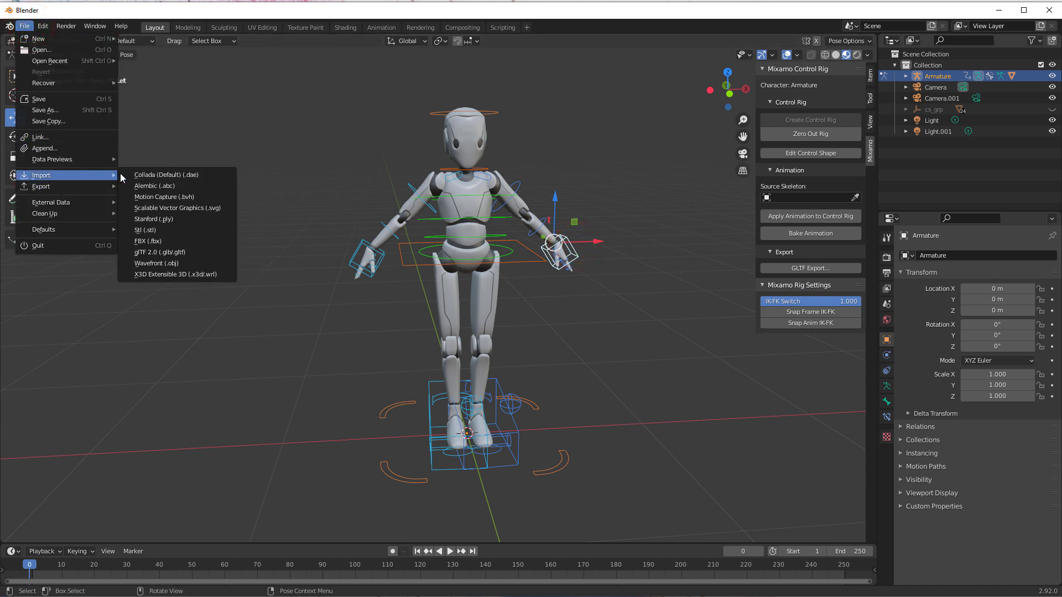
click(169, 244)
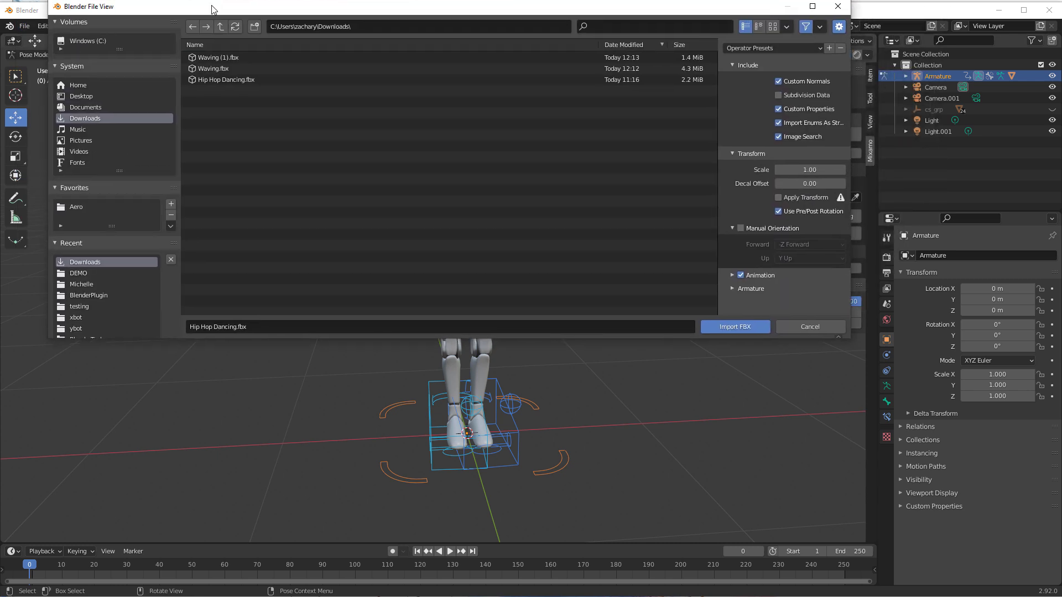
click(208, 93)
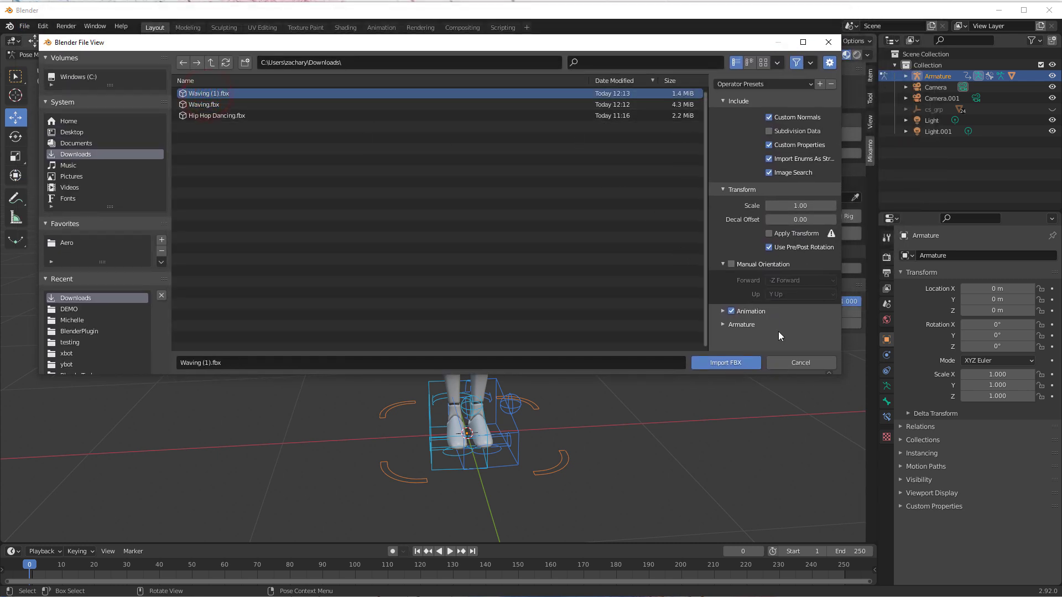
click(742, 362)
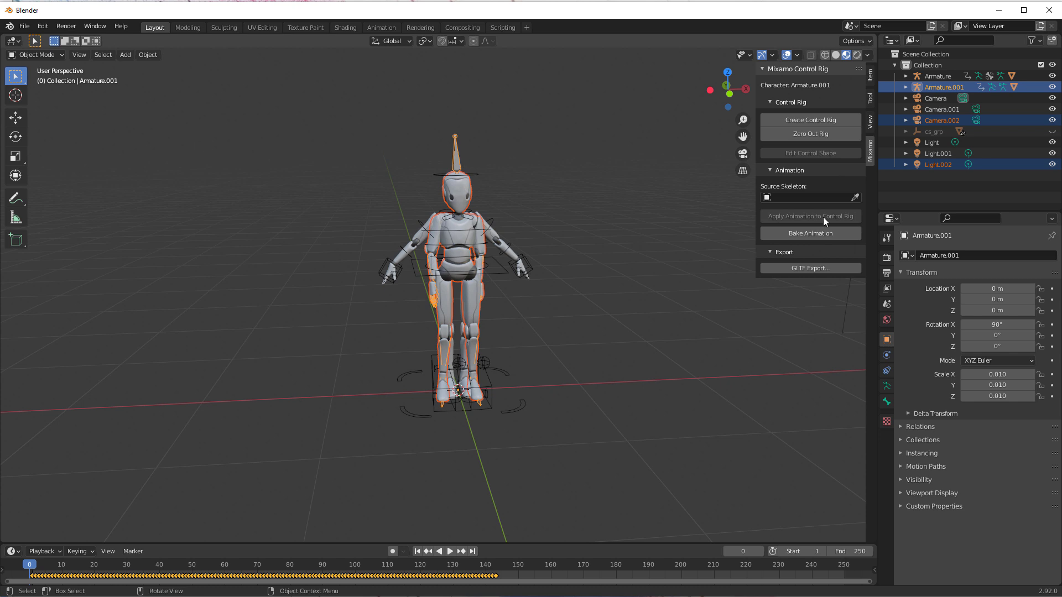
Move only Armature.001 along X to about -1.33 m, beside the rigged character, and preview its animation up to frame 79.
click(947, 87)
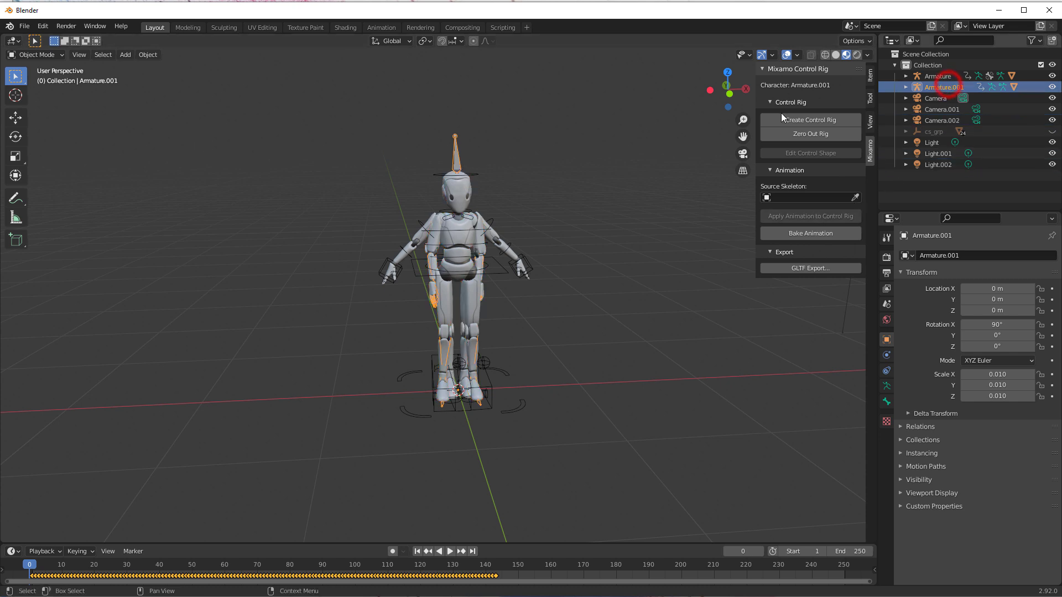
click(15, 117)
drag(496, 389, 324, 393)
drag(35, 564, 271, 567)
key(space)
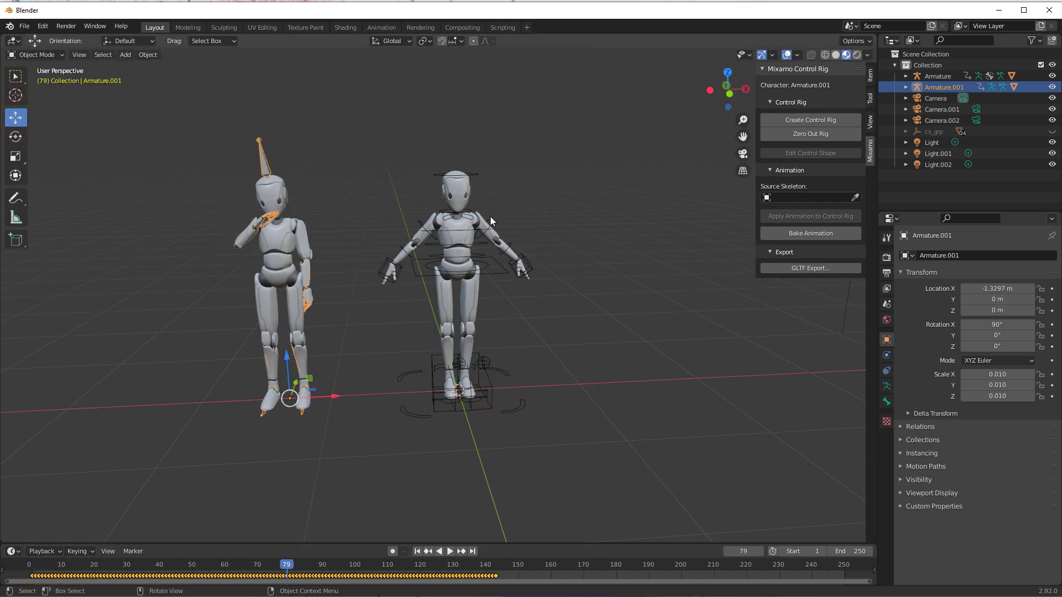
Apply the animation to the rigged Armature's control rig, using Armature.001 as the source skeleton.
click(470, 176)
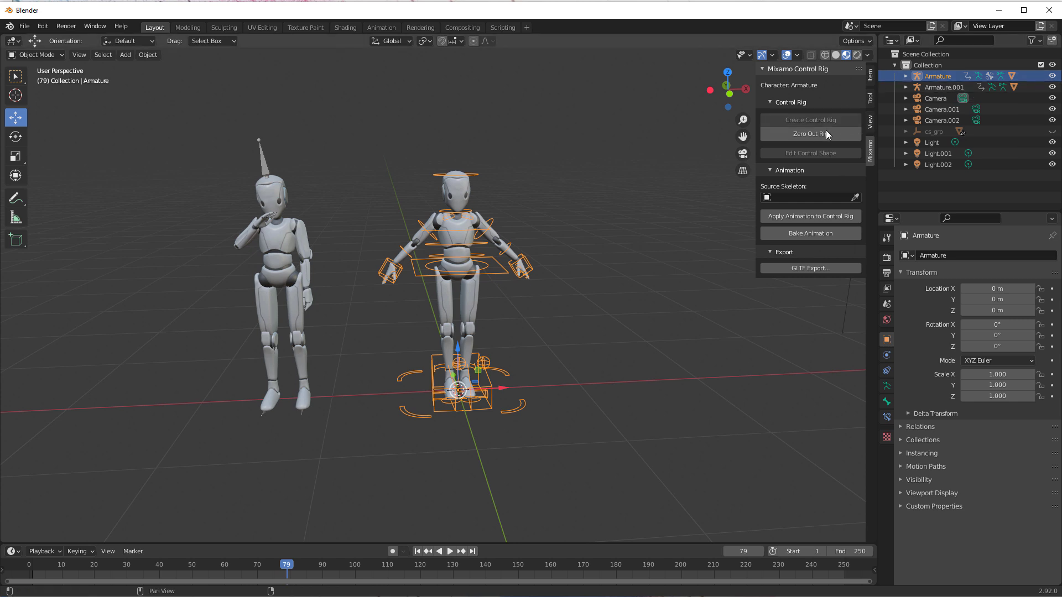
click(854, 197)
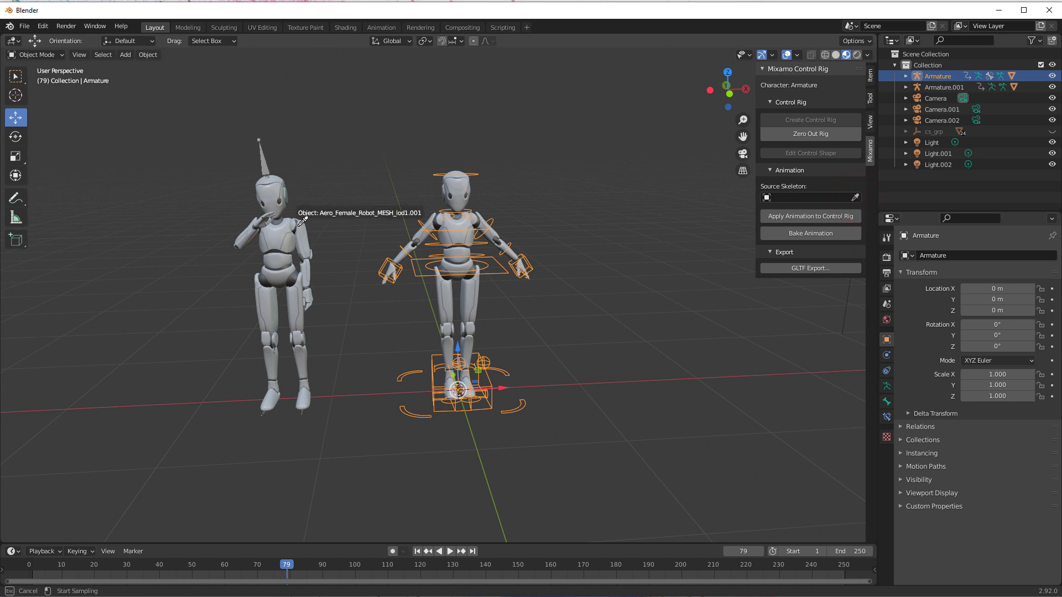
click(950, 86)
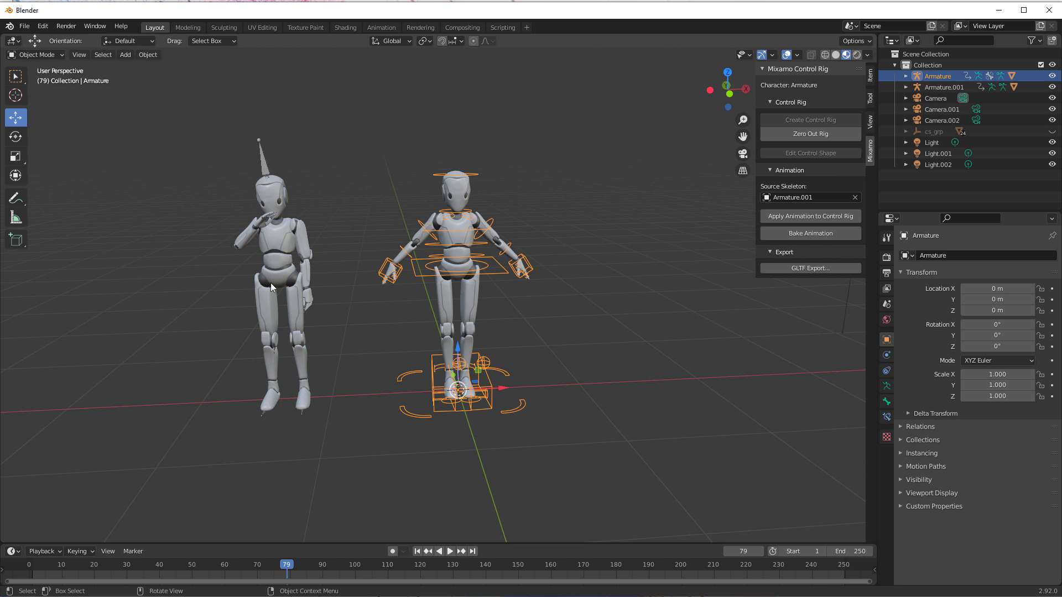
click(827, 215)
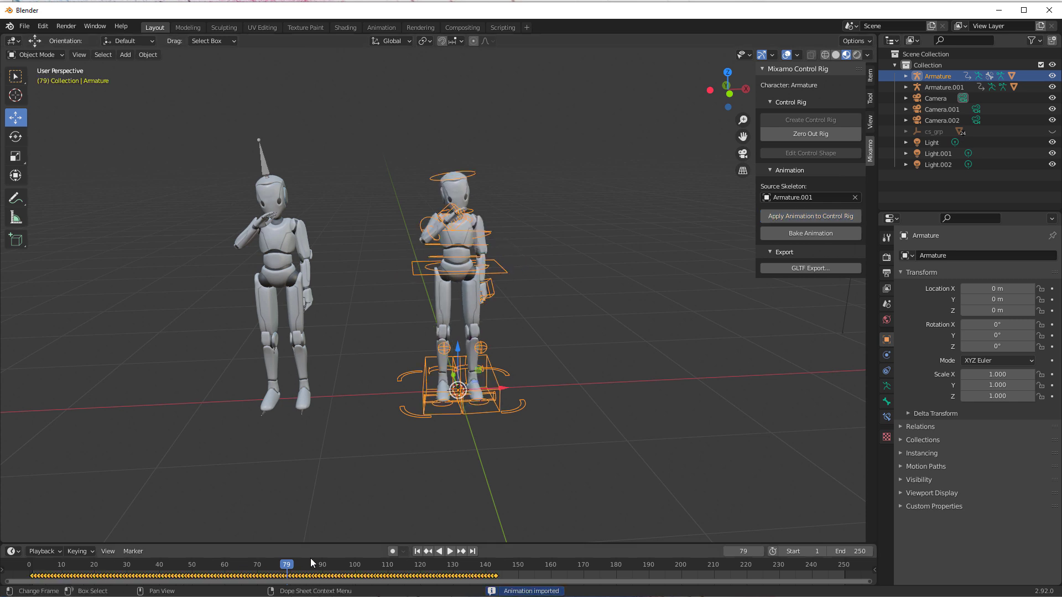
Play back the transferred animation, and delete Armature.001 together with its leftover mesh Aero_Female_Robot_MESH_lod1.001.
drag(287, 570, 135, 556)
key(space)
click(940, 87)
key(Delete)
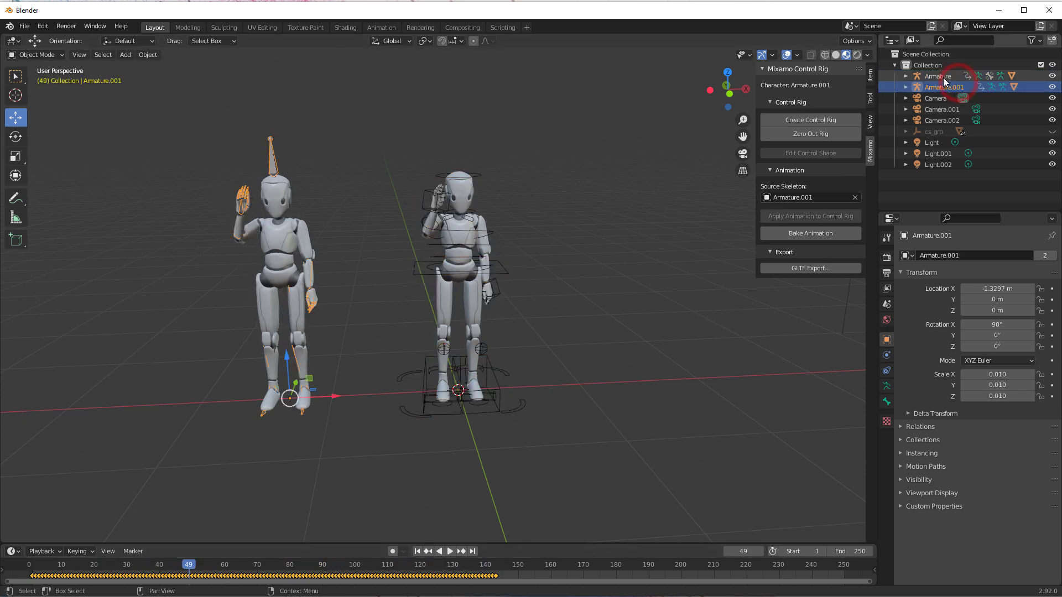
click(950, 76)
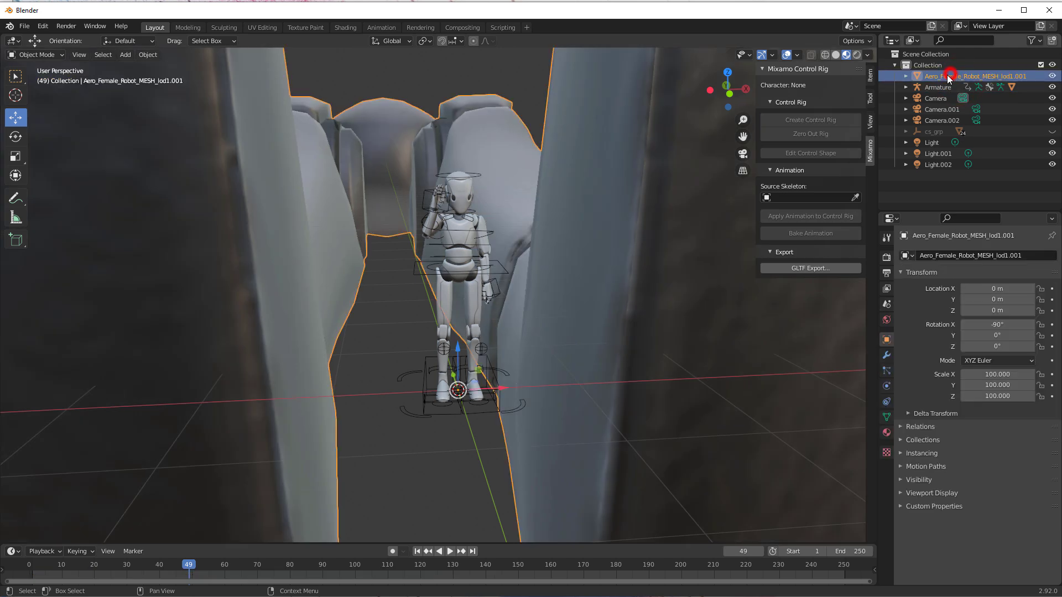
key(Delete)
Move to frame 76 and put the remaining Armature into Pose Mode with no rig controls selected.
scroll(498, 208, up, 1)
drag(188, 564, 276, 565)
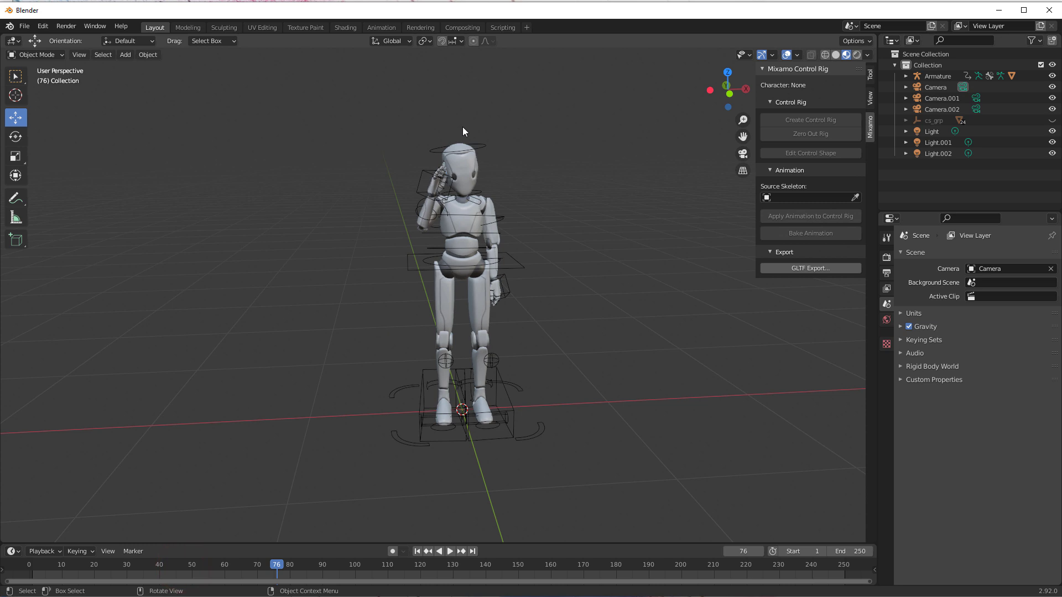
click(432, 176)
click(36, 54)
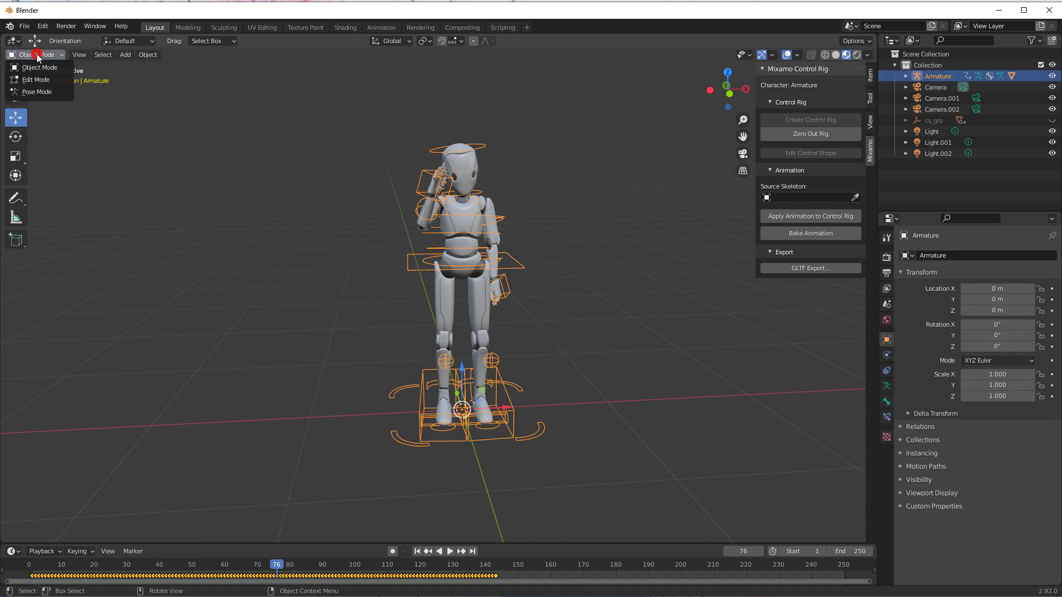
click(34, 92)
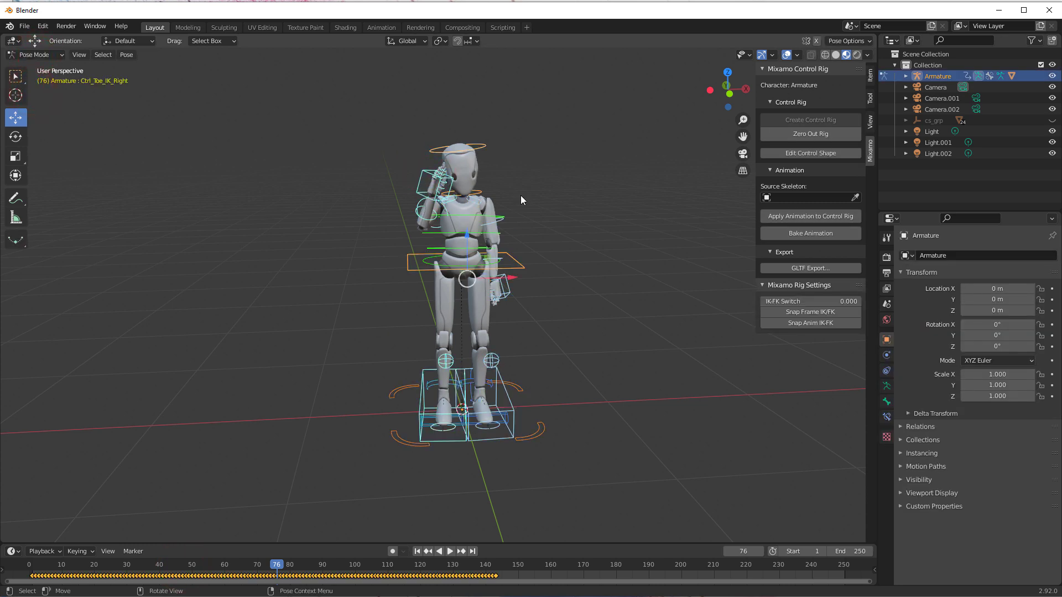
click(583, 292)
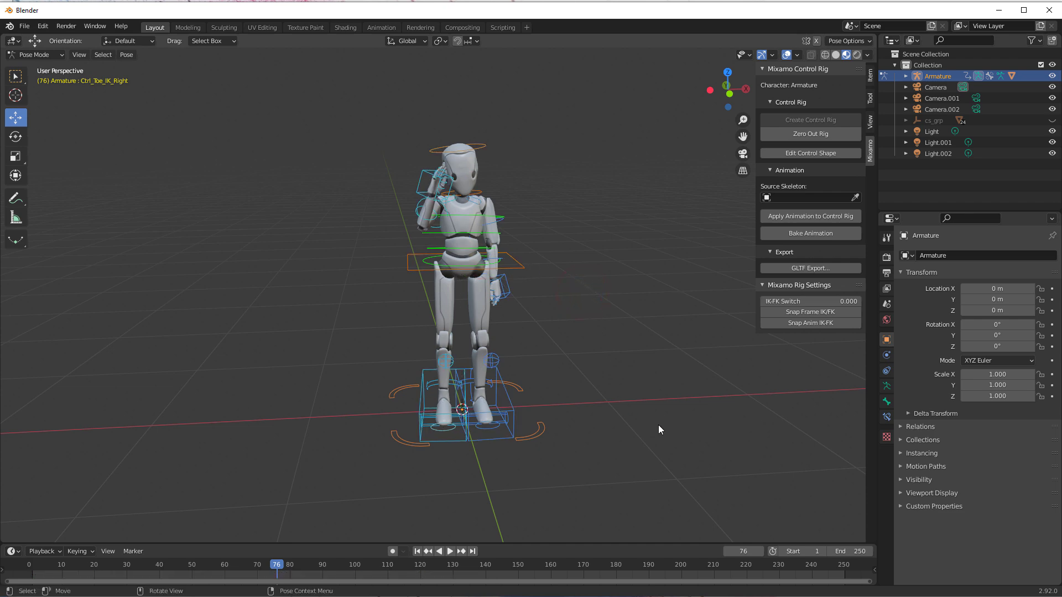
middle_drag(670, 412, 560, 369)
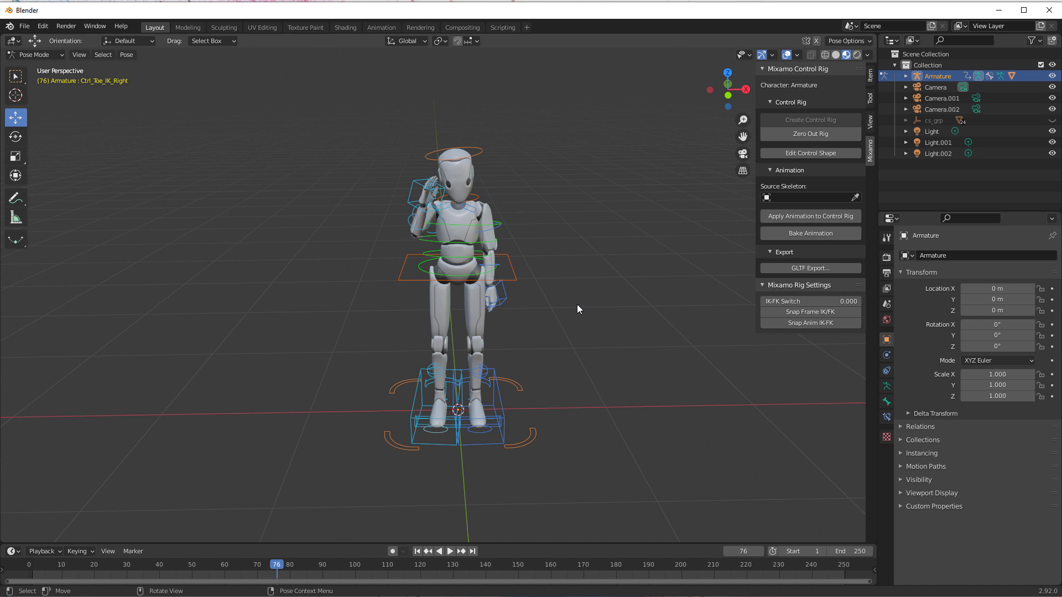
click(881, 88)
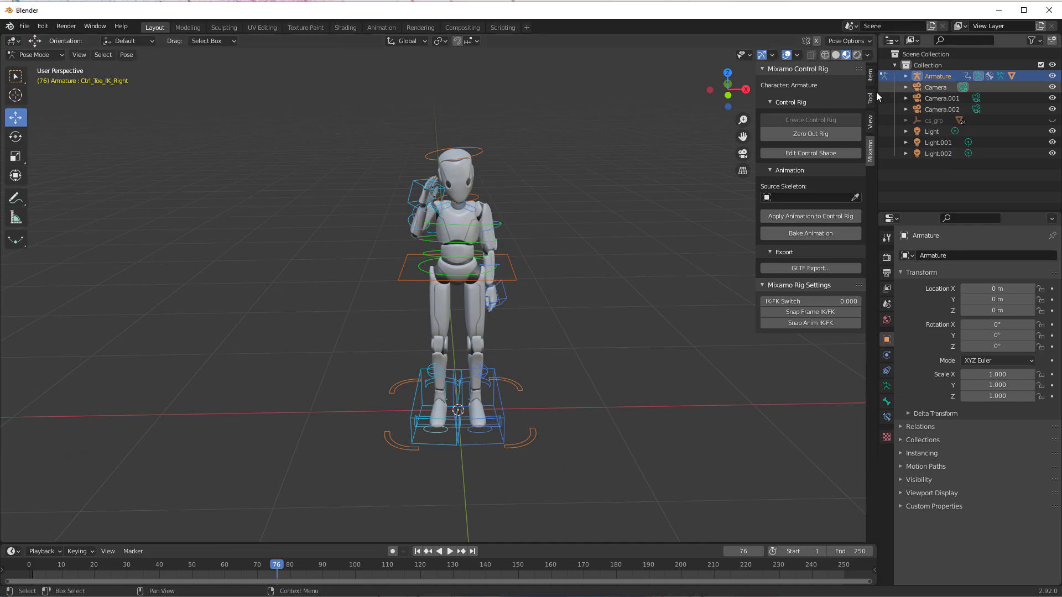